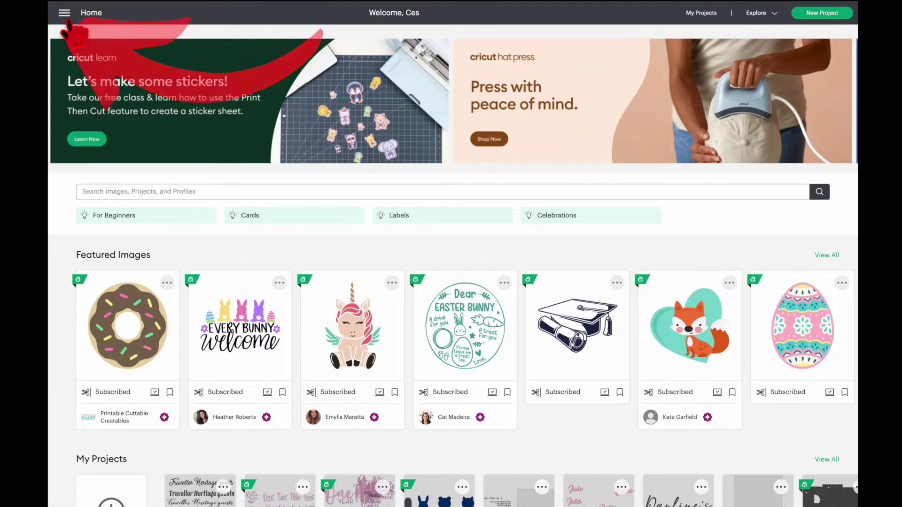
- Open Manage Custom Materials for the Cricut Air 2 and scroll down to Holographic Vinyl
left_click(65, 11)
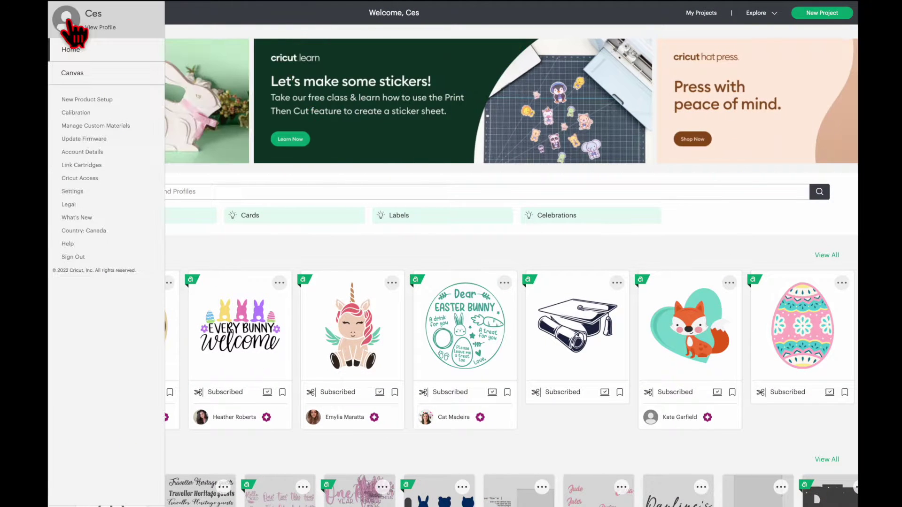
left_click(85, 127)
left_click(283, 91)
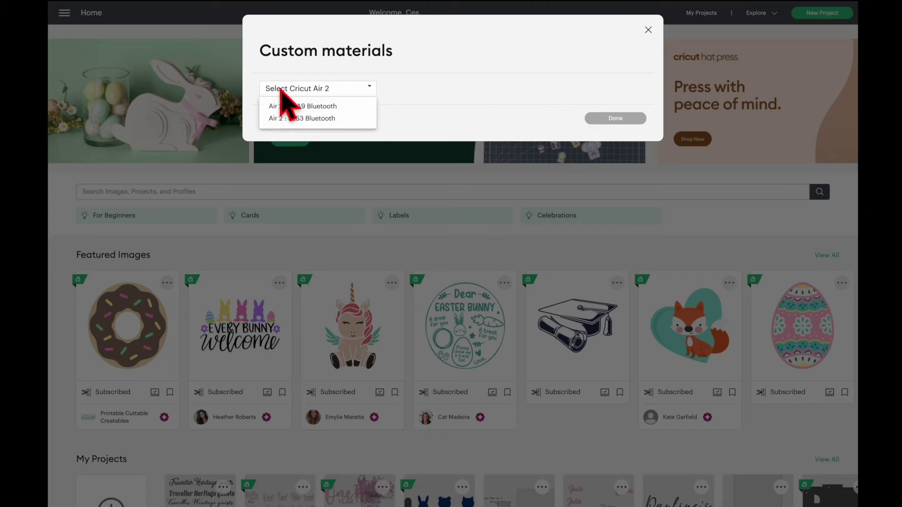
left_click(288, 119)
scroll(484, 262, "down", 20)
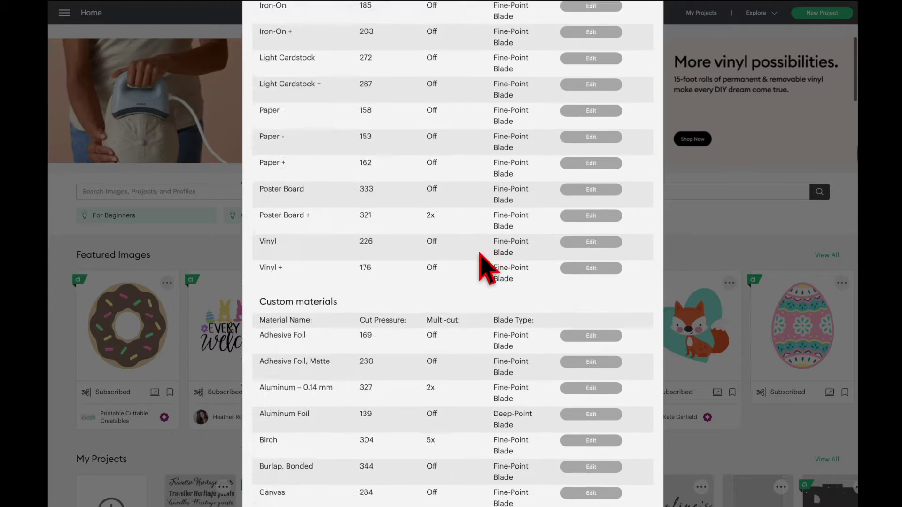
scroll(483, 267, "down", 15)
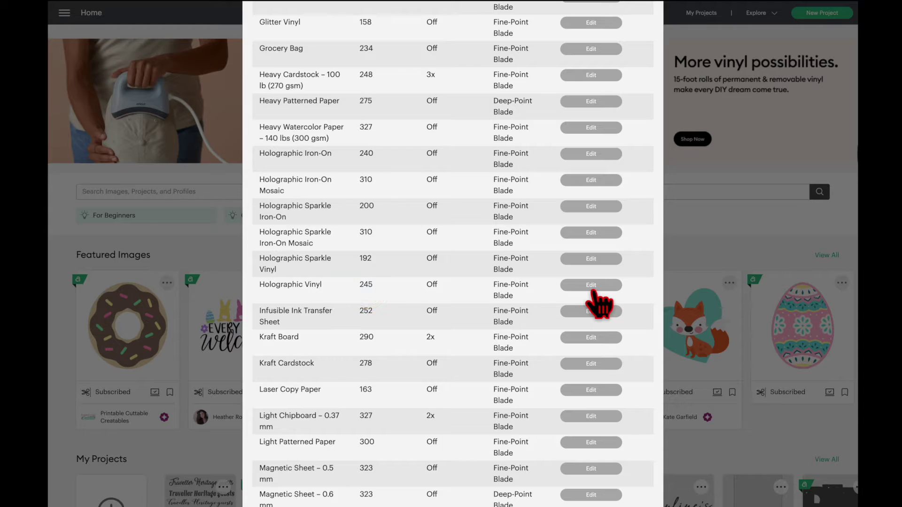
- Reset Holographic Vinyl to see its 179 default, then raise its cut pressure to 245 and save
left_click(593, 288)
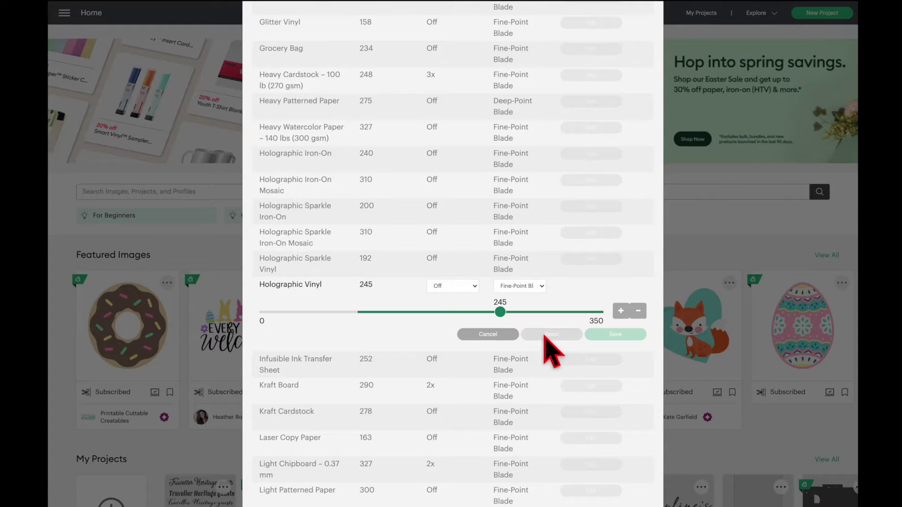
left_click(548, 334)
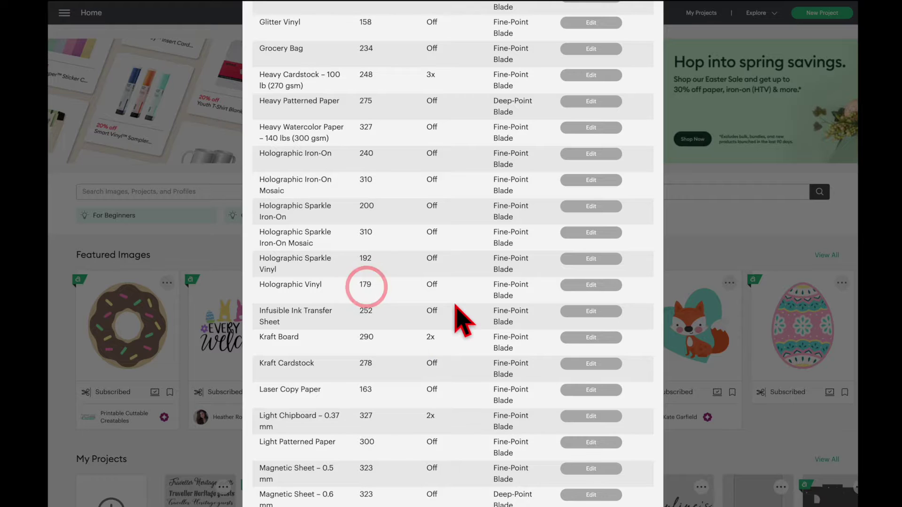
left_click(591, 285)
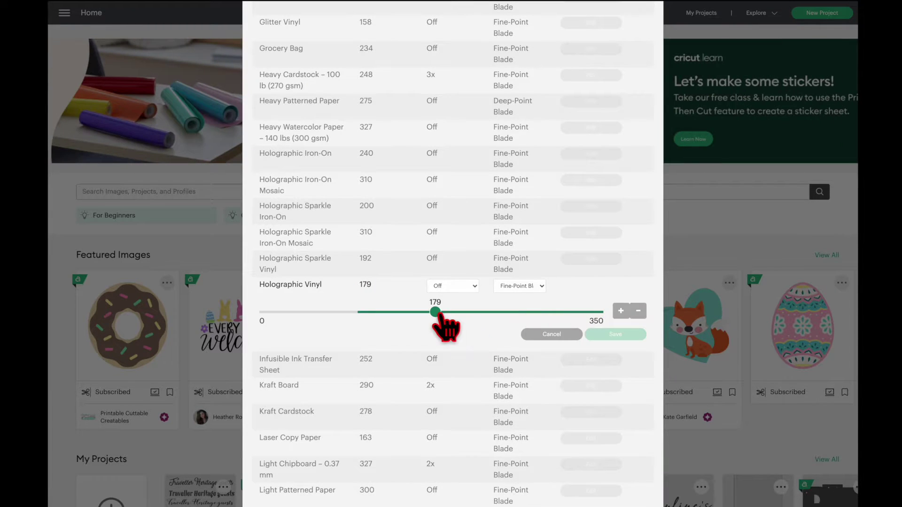
left_click_drag(437, 314, 507, 317)
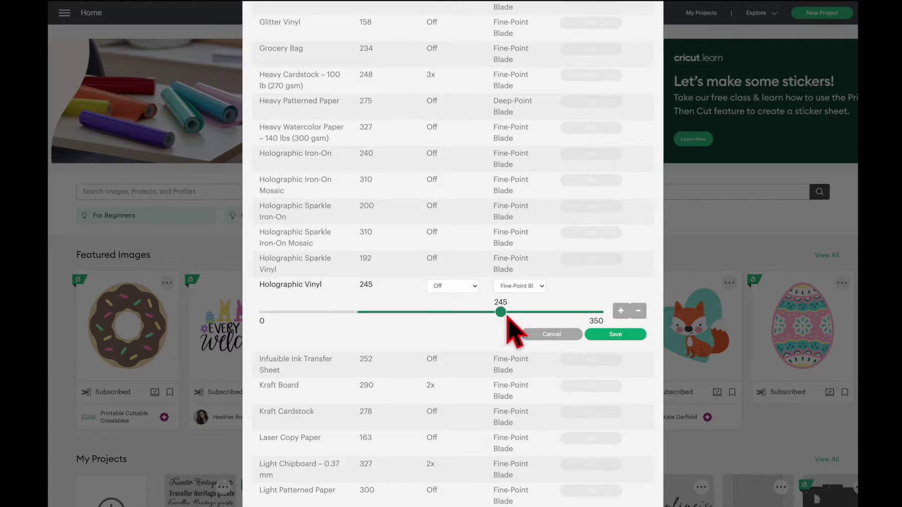
left_click(605, 333)
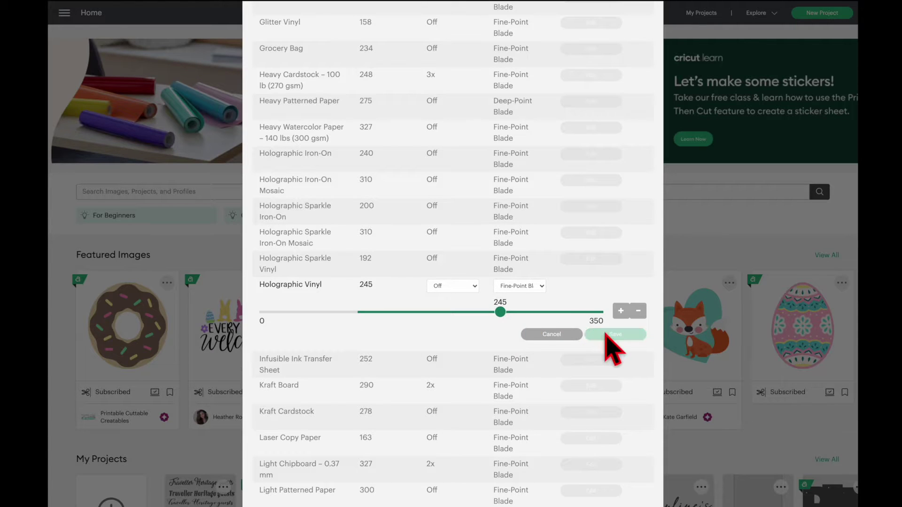
scroll(528, 379, "down", 15)
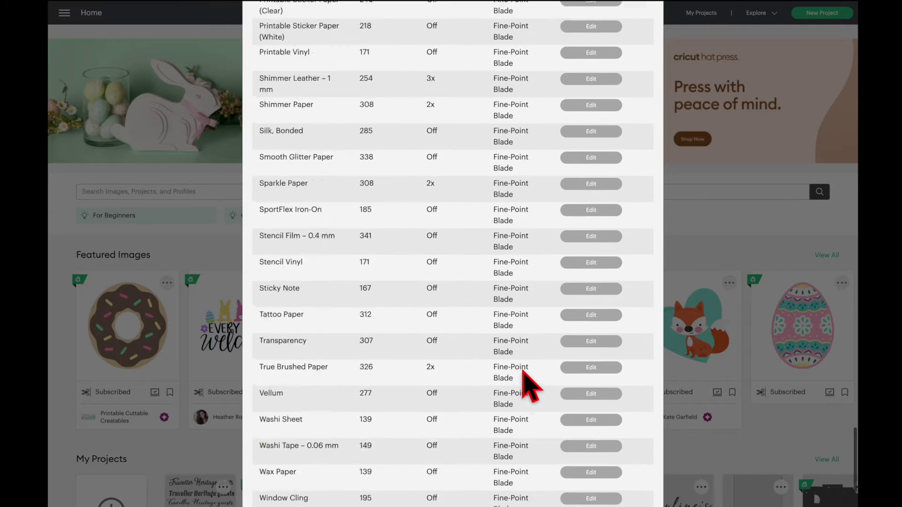
scroll(531, 388, "down", 3)
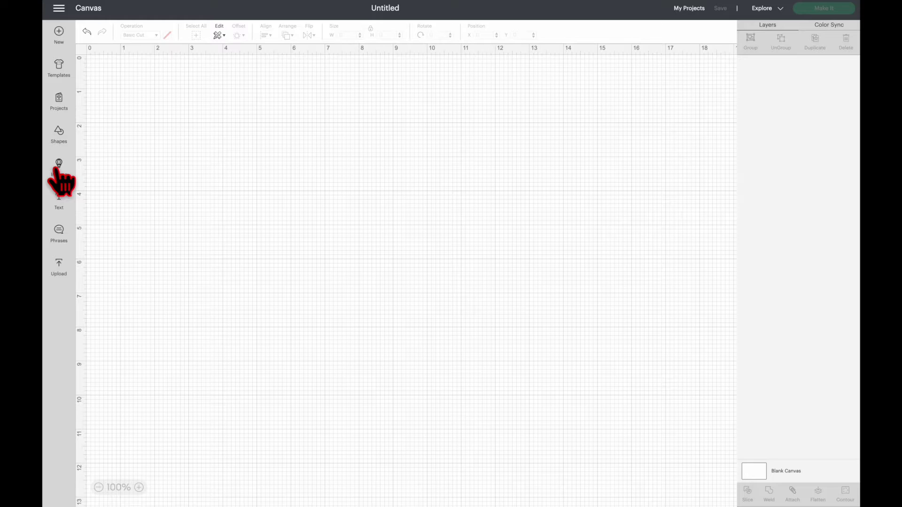
- Search images for 'cup butterfly' and place the black Butterfly Frame at the canvas centre
left_click(58, 168)
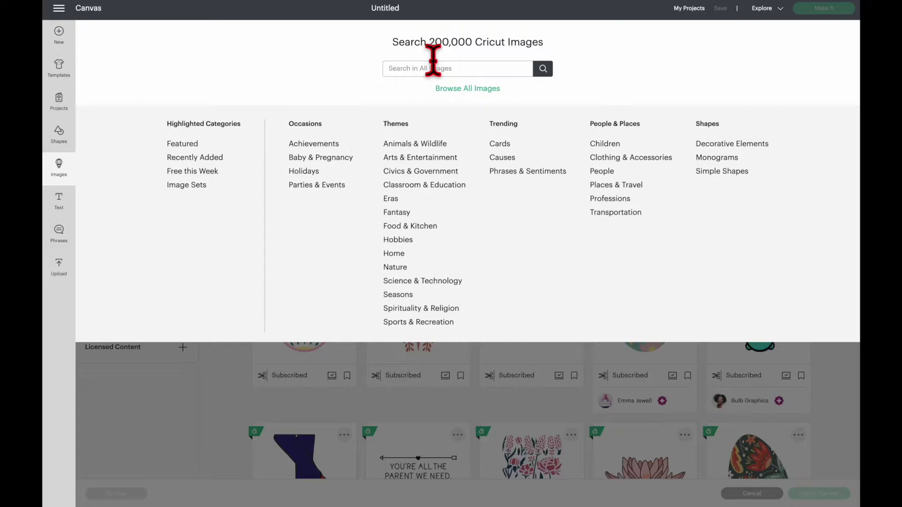
type("cup butte")
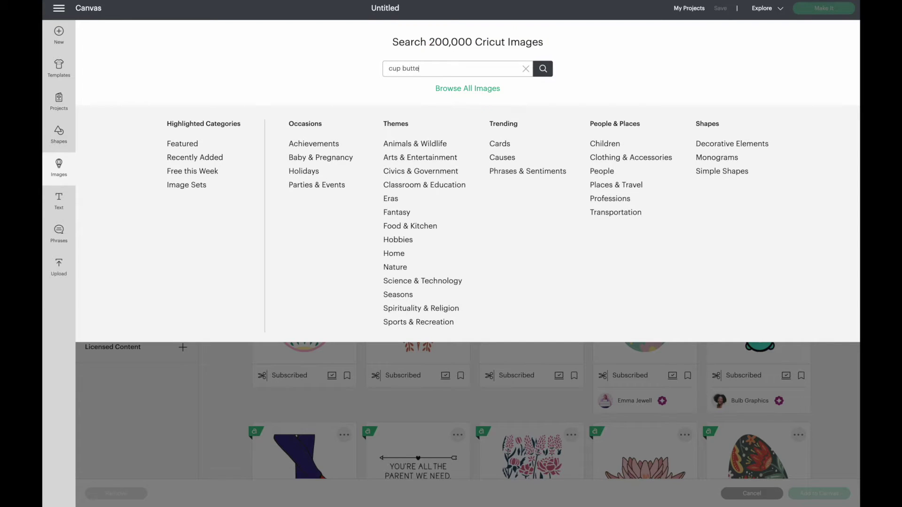
type("rfly")
key("Return")
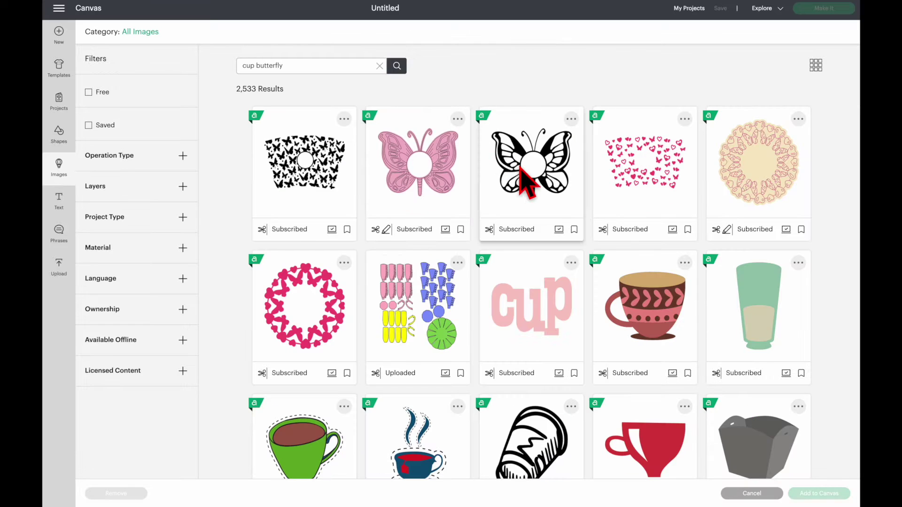
left_click(526, 179)
left_click(815, 493)
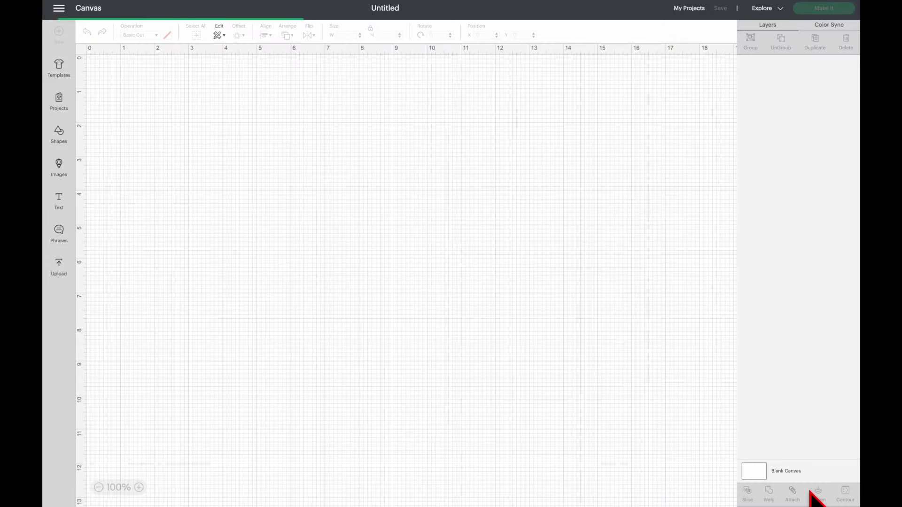
left_click_drag(275, 160, 587, 259)
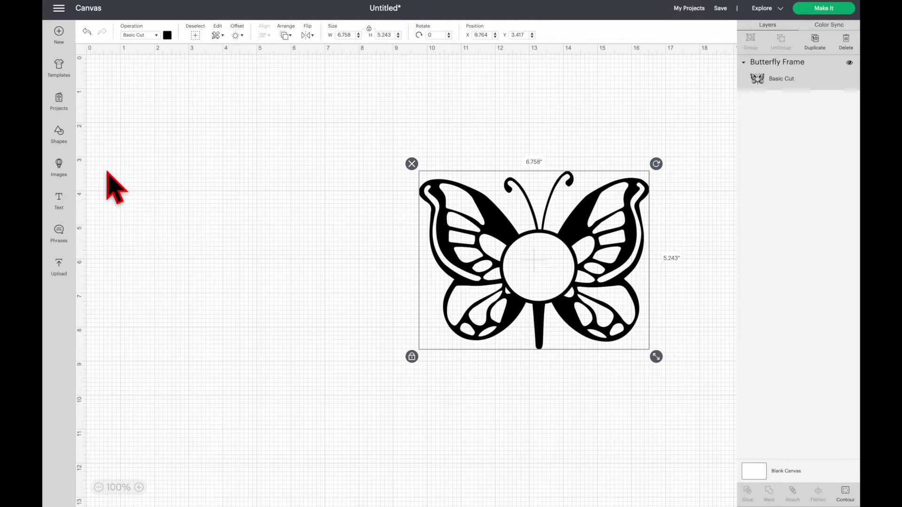
- Add 'MOM' text in the Impact font and move it lower, left of the butterfly
left_click(60, 205)
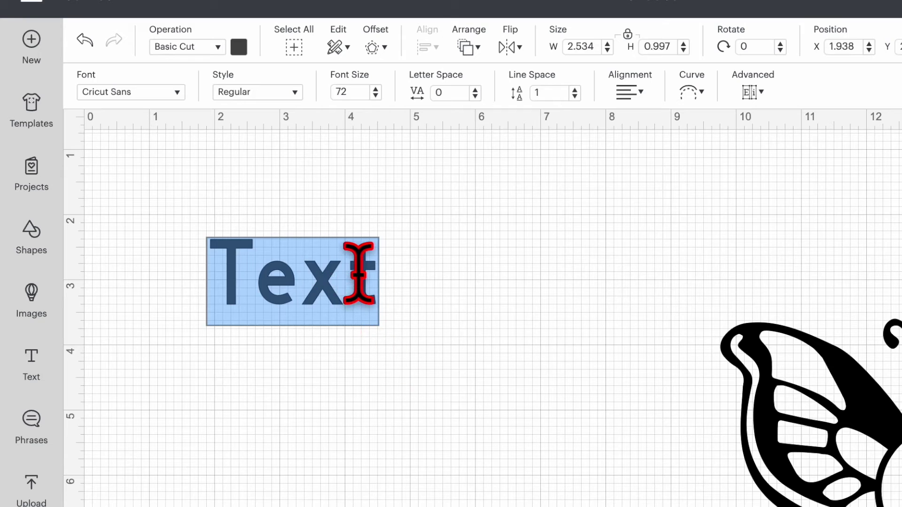
type("MOM")
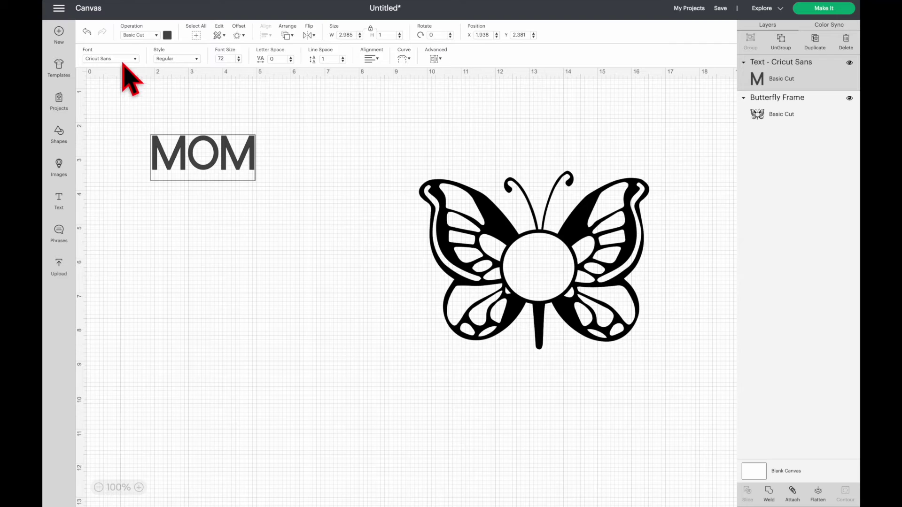
left_click(123, 62)
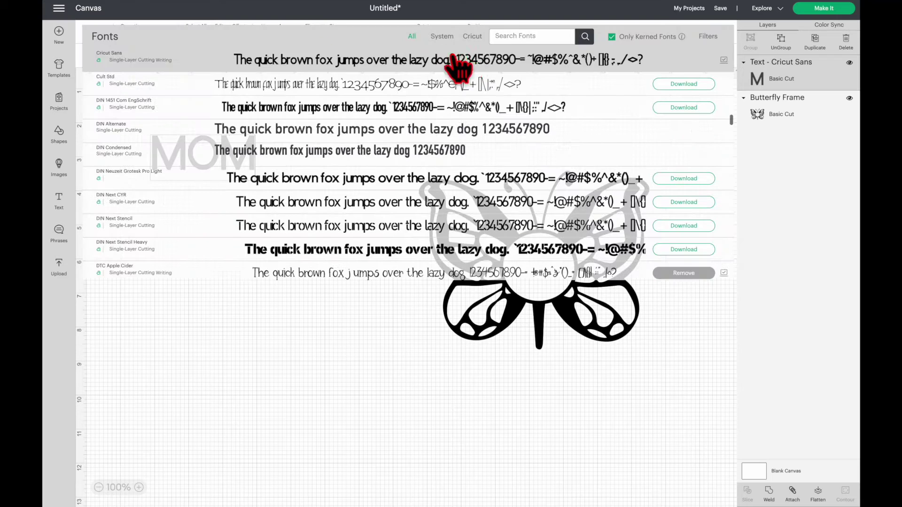
left_click(502, 34)
type("impact")
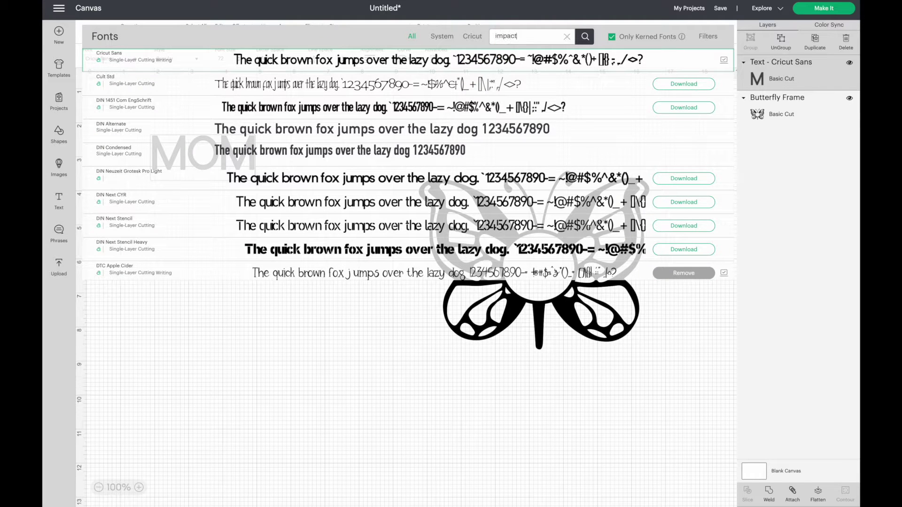
left_click(362, 59)
left_click_drag(251, 141, 336, 369)
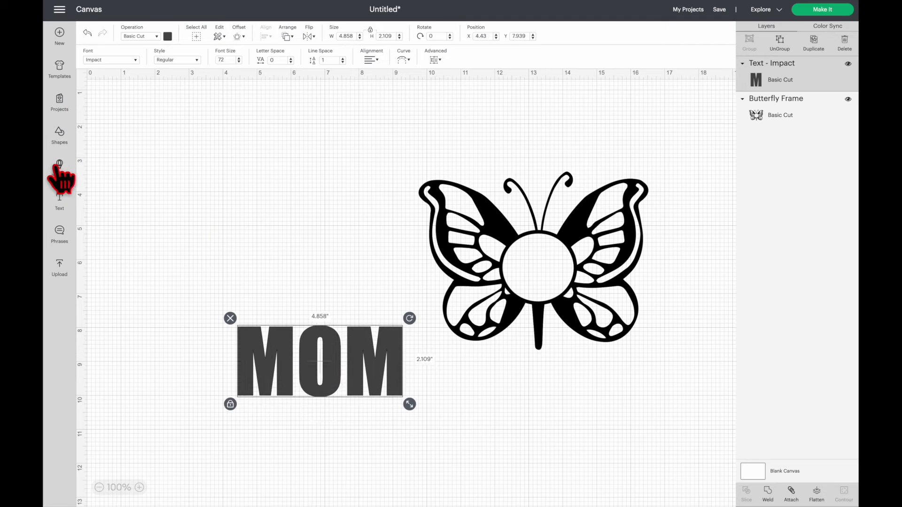
- Add the name text in the Amarillo system font and shrink it slightly
left_click(60, 202)
type("Susan")
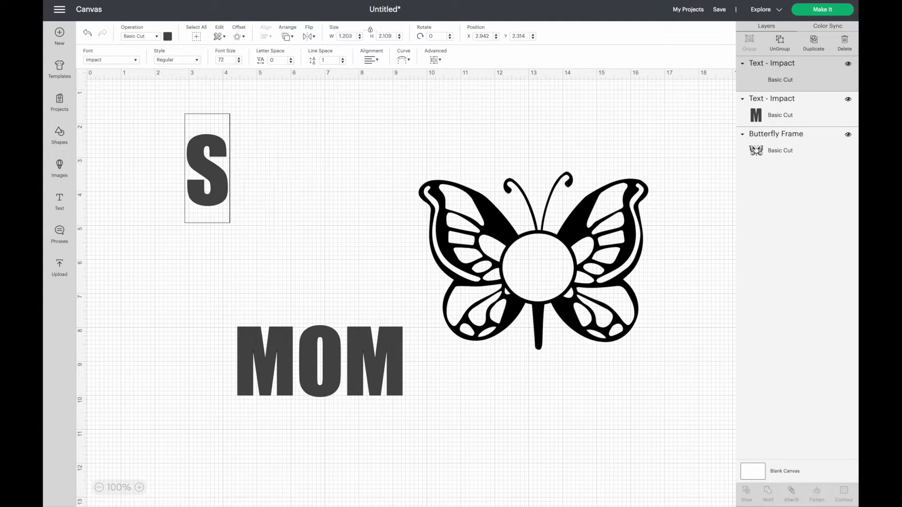
left_click(128, 58)
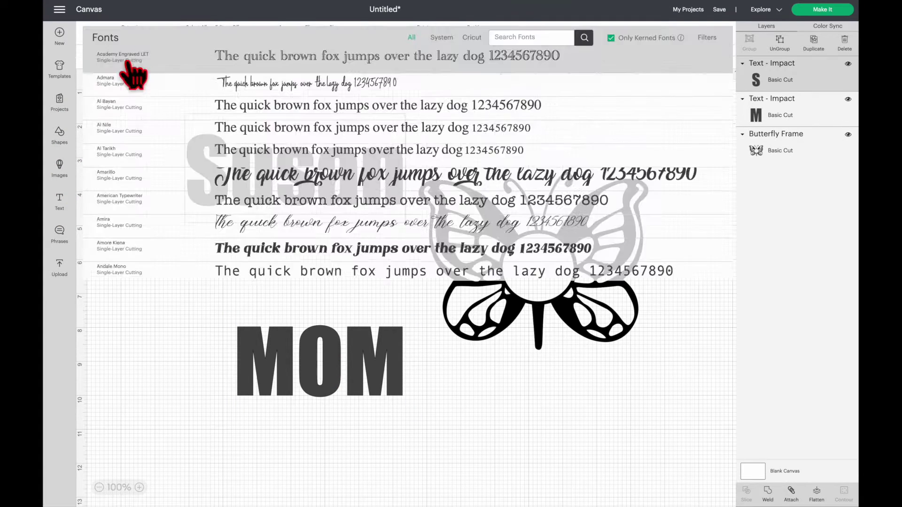
left_click(443, 37)
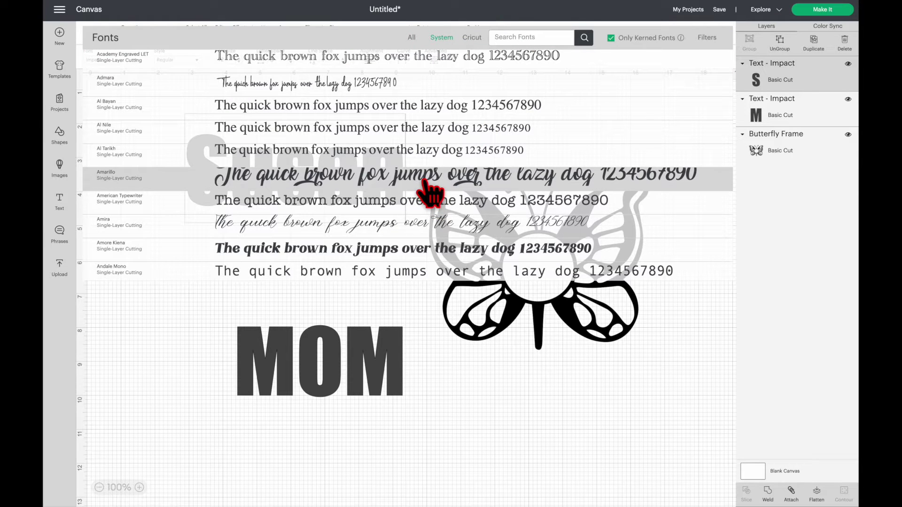
left_click(426, 186)
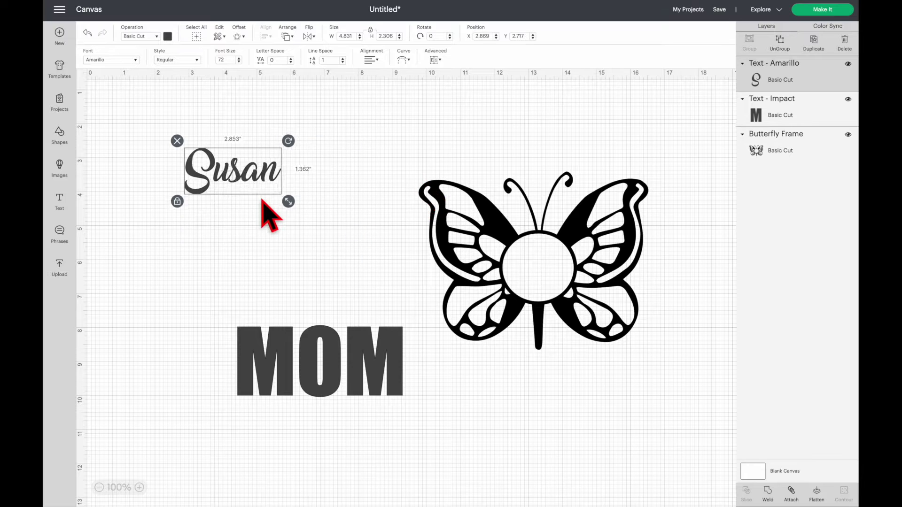
left_click_drag(282, 200, 270, 194)
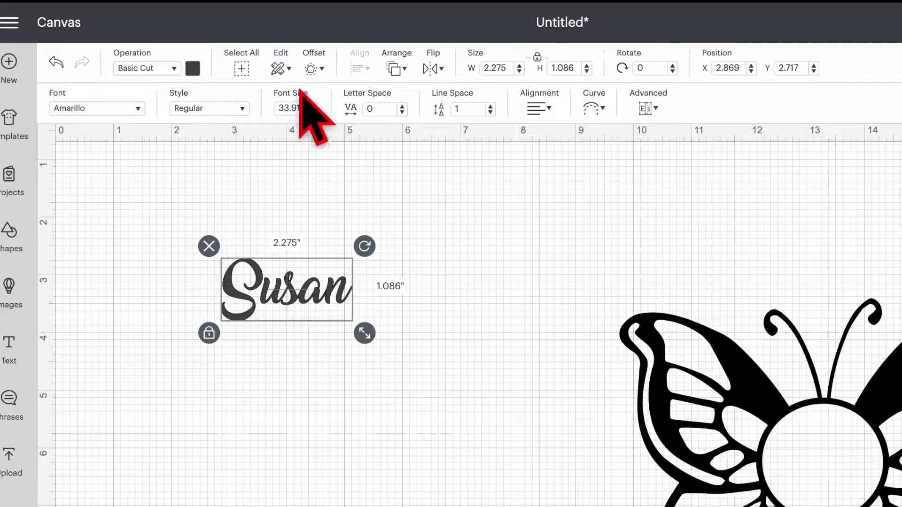
- Give the name a 0.1 in offset and centre it over MOM with Align
left_click(311, 68)
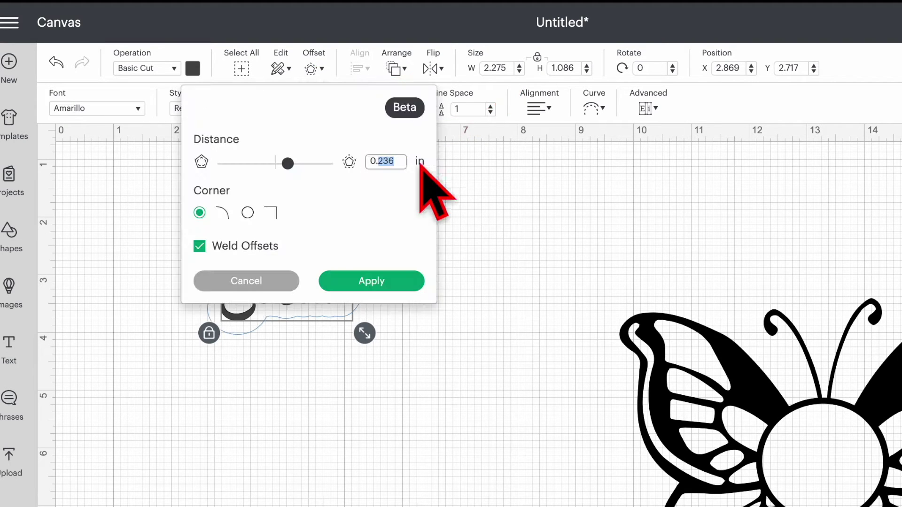
left_click(373, 282)
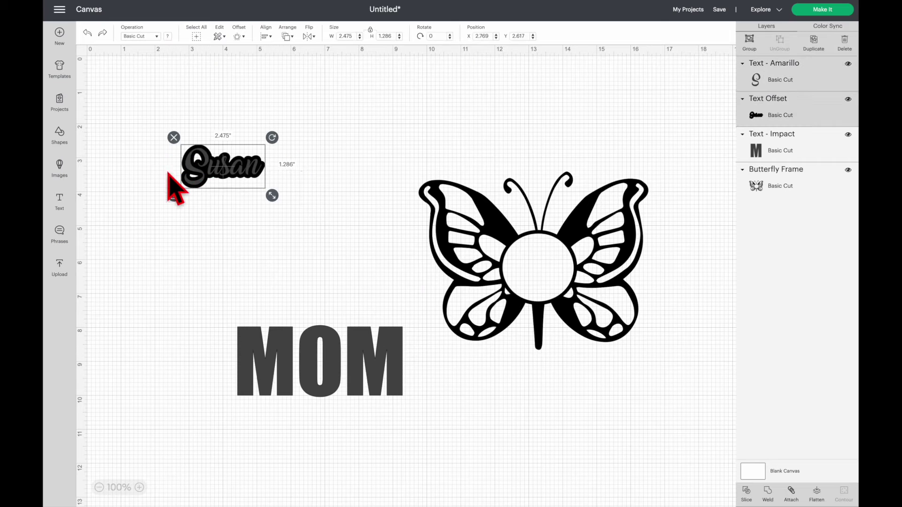
left_click_drag(301, 310, 503, 506)
left_click_drag(452, 300, 437, 275)
left_click_drag(499, 321, 510, 326)
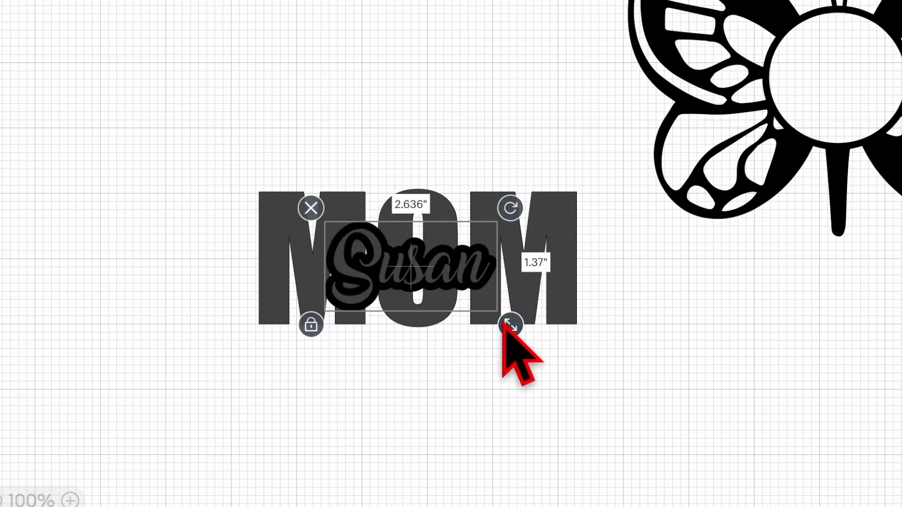
left_click(172, 105)
left_click_drag(192, 280, 414, 423)
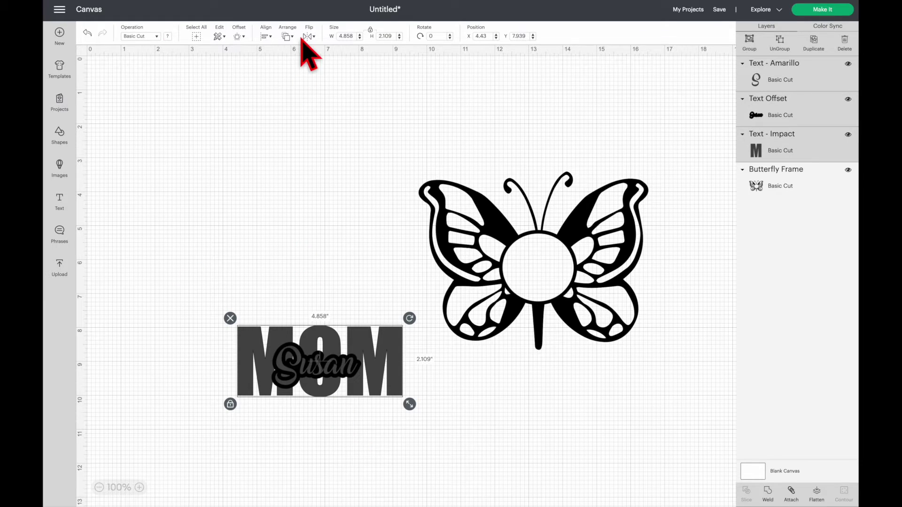
left_click(266, 36)
left_click(286, 136)
left_click(291, 141)
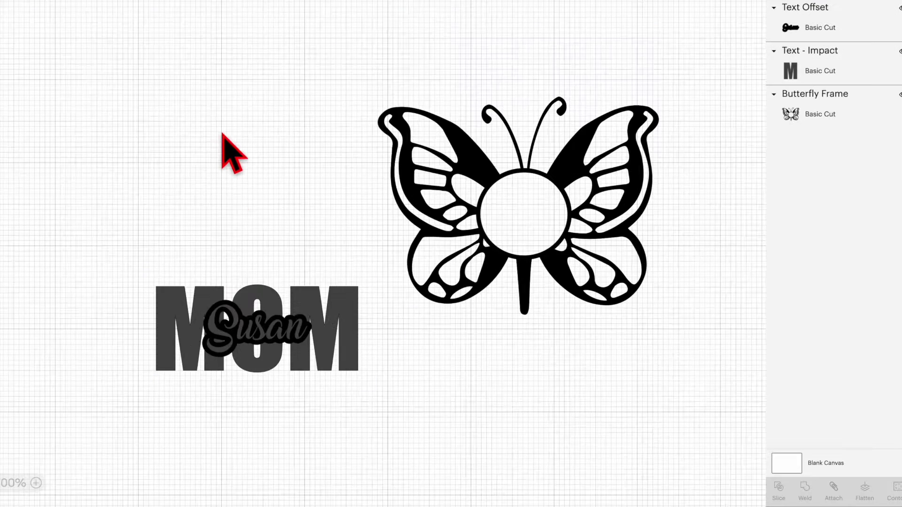
- Slice the name's offset out of MOM and delete the leftover pieces
left_click_drag(329, 368, 340, 258)
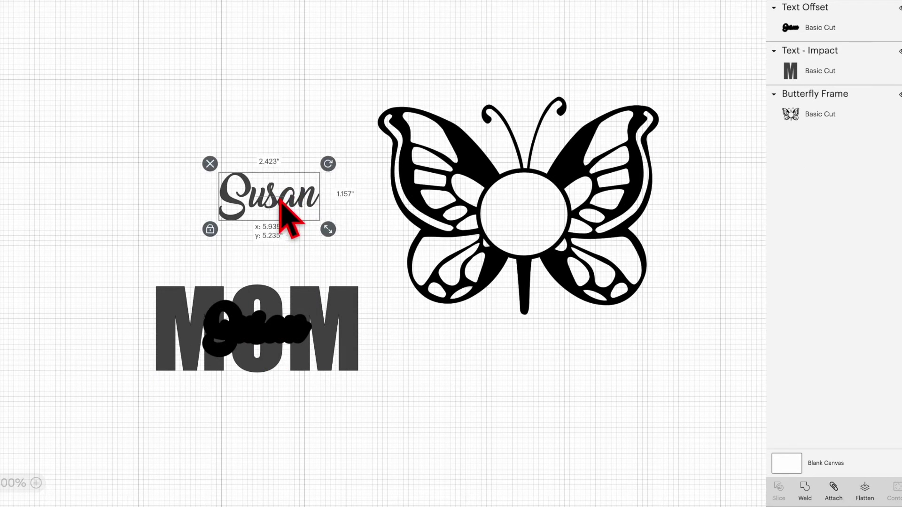
left_click_drag(281, 200, 281, 199)
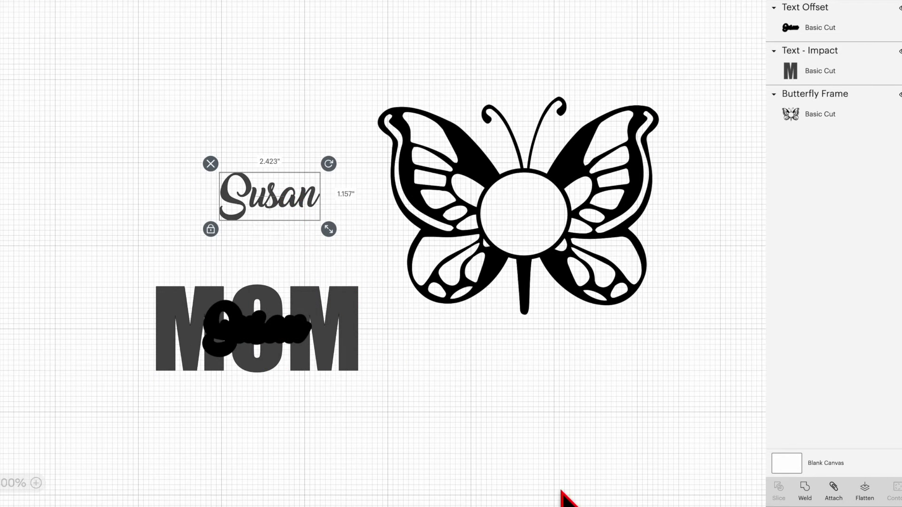
left_click_drag(146, 279, 298, 418)
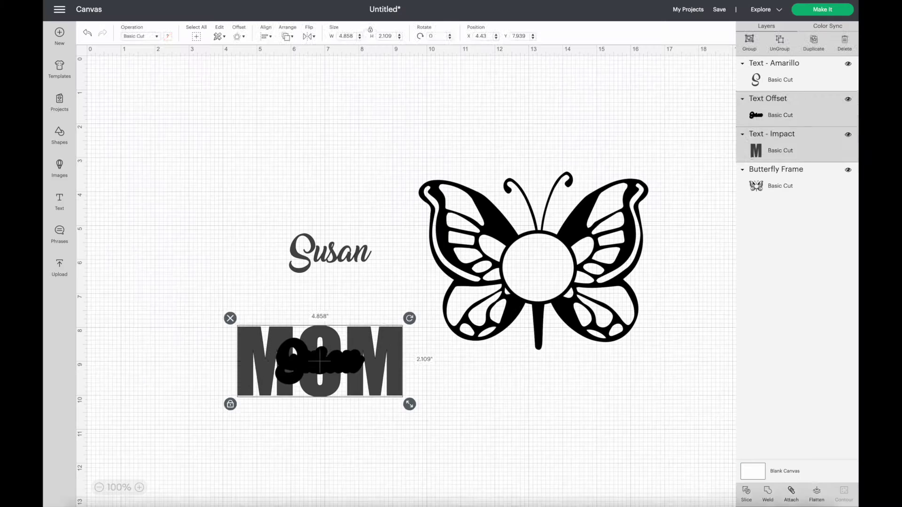
left_click(779, 488)
left_click_drag(391, 284, 312, 76)
left_click_drag(363, 155, 370, 158)
left_click_drag(359, 308, 291, 378)
key("Delete")
- Set the script name into the sliced MOM and shrink both together to about 2.5 inches
left_click_drag(340, 266, 314, 176)
left_click(333, 260)
left_click_drag(332, 259, 264, 193)
left_click_drag(387, 209, 294, 368)
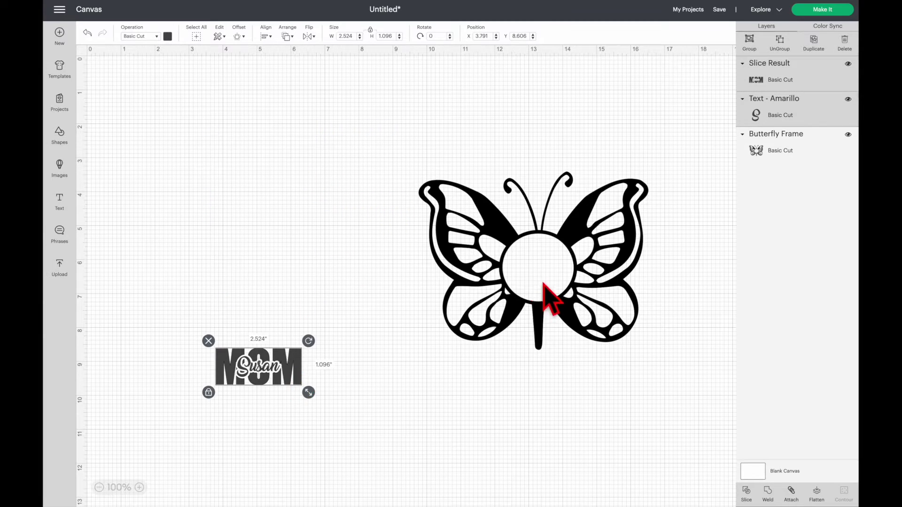
- Reposition the butterfly and fit the MOM-and-name group inside its circle
left_click_drag(544, 288, 337, 247)
left_click_drag(274, 382, 349, 242)
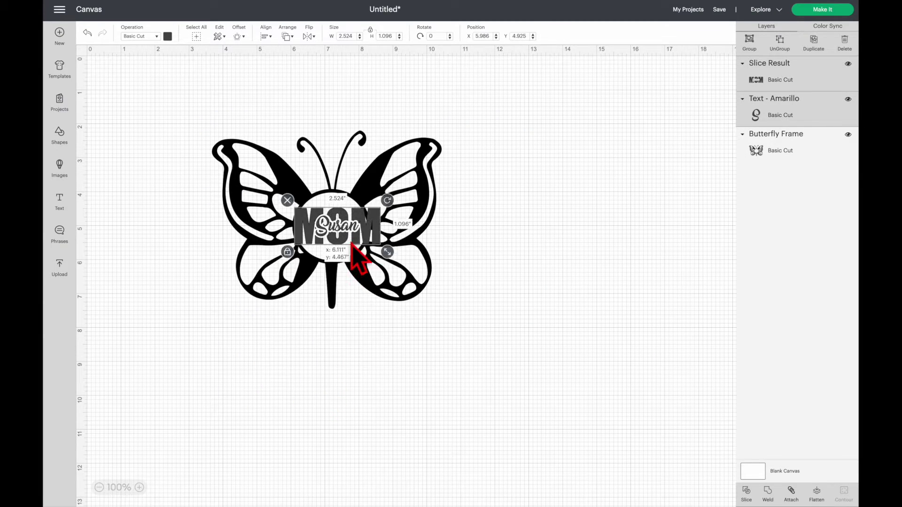
left_click_drag(397, 261, 353, 239)
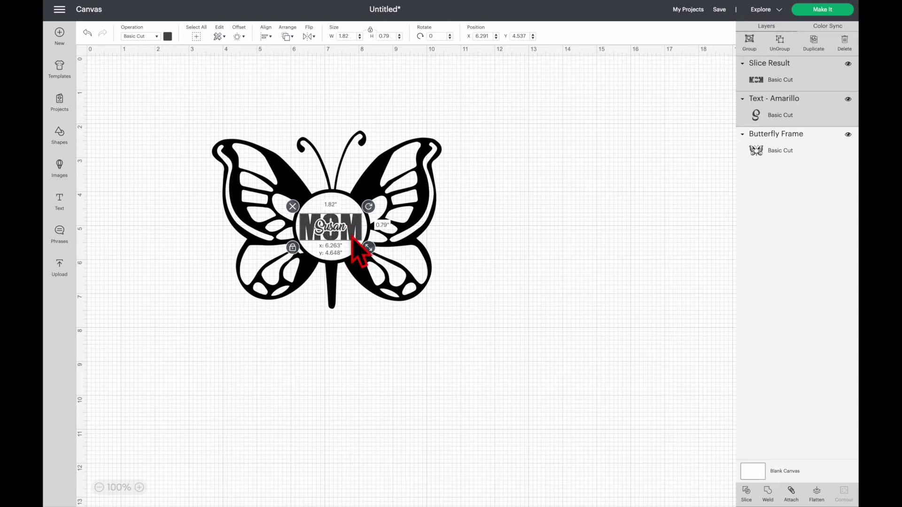
left_click(479, 245)
- Select the whole design and colour it pink
key("ctrl+a")
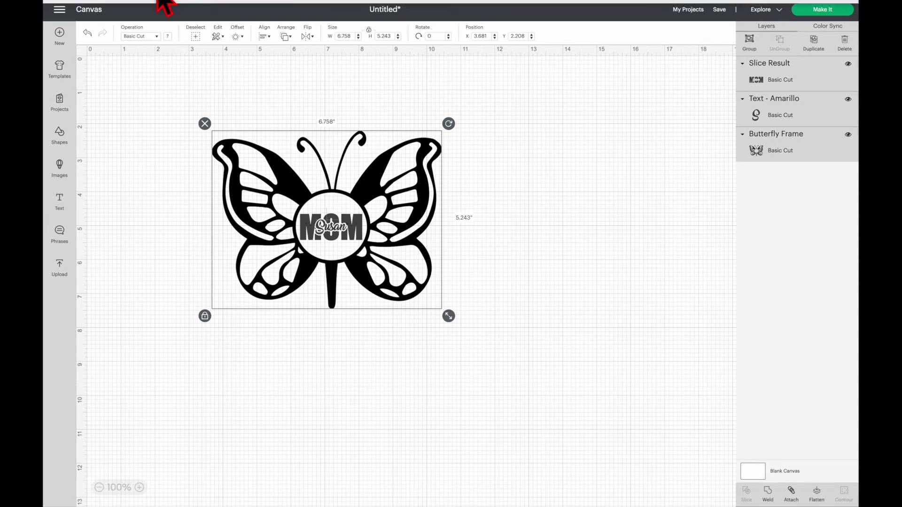
left_click(167, 36)
left_click(177, 92)
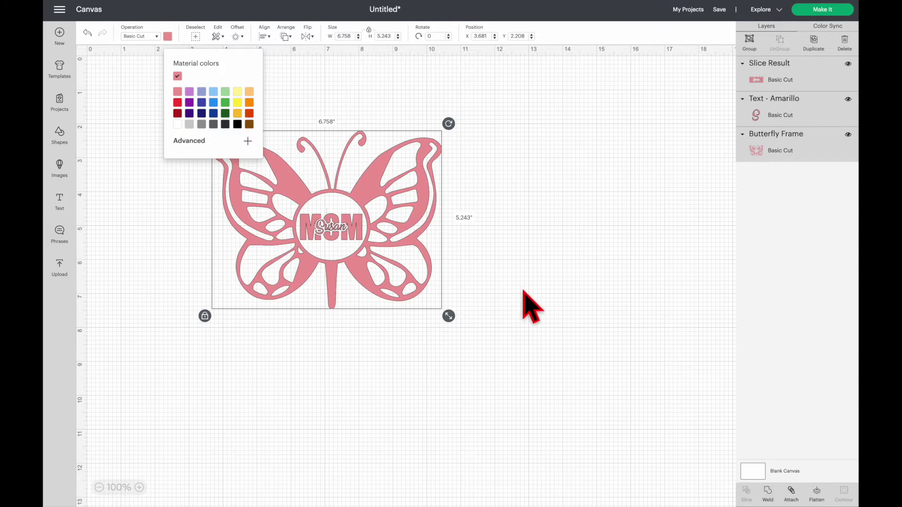
left_click(523, 302)
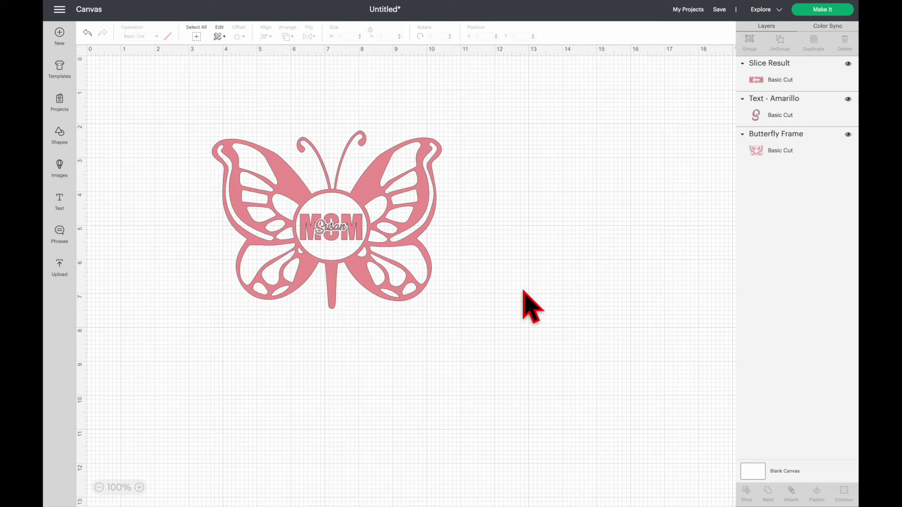
left_click(823, 9)
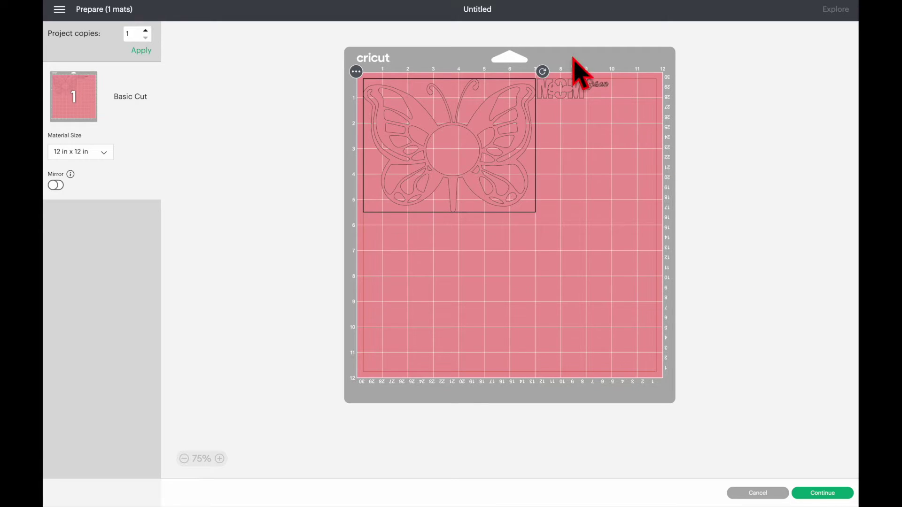
- Move MOM and the name to the mat's lower left, below the butterfly
left_click_drag(564, 89, 383, 294)
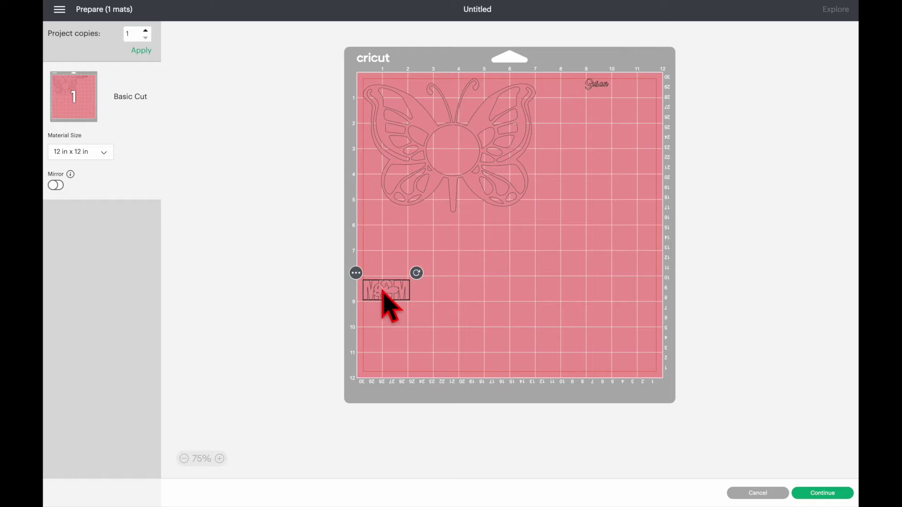
left_click_drag(598, 85, 376, 338)
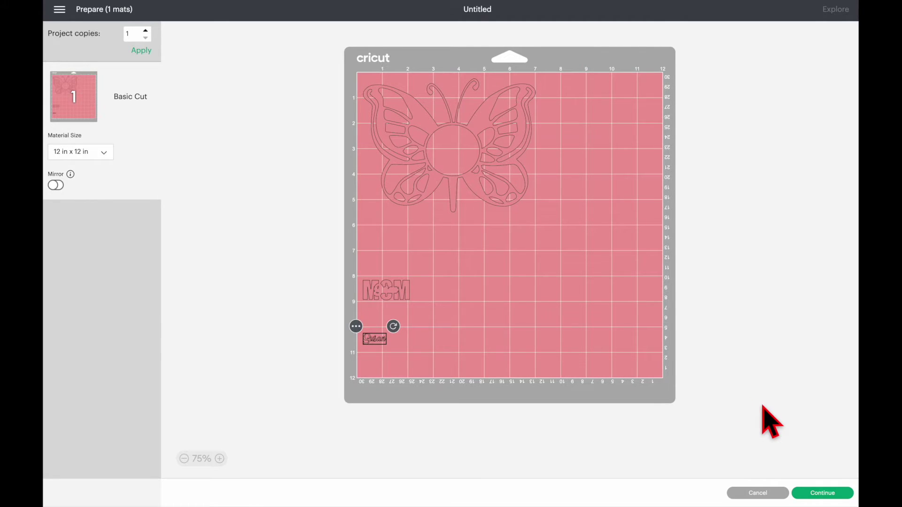
left_click(816, 493)
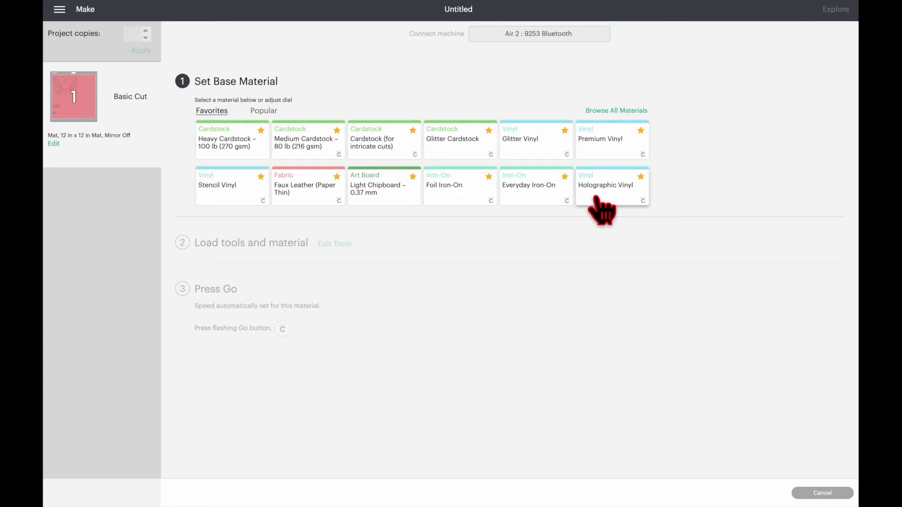
- Choose Holographic Vinyl as the base material with pressure set to More
left_click(595, 199)
left_click(251, 114)
left_click(235, 129)
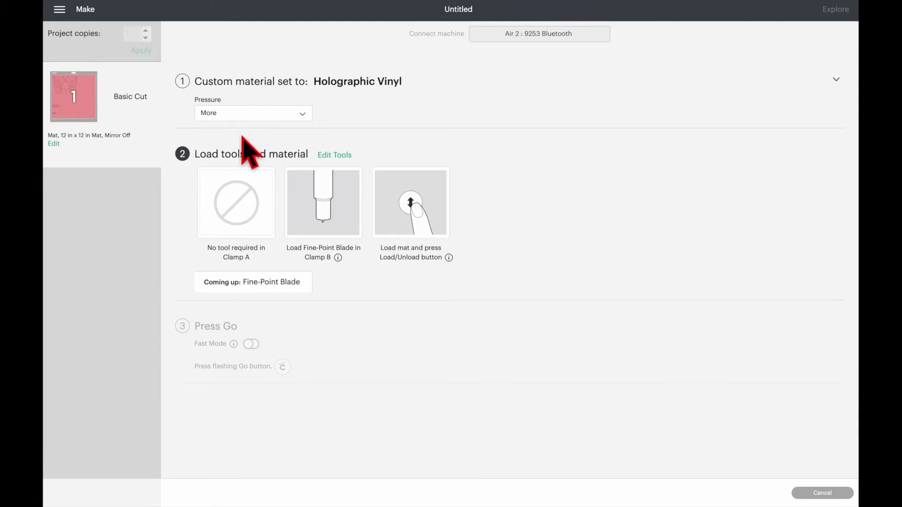